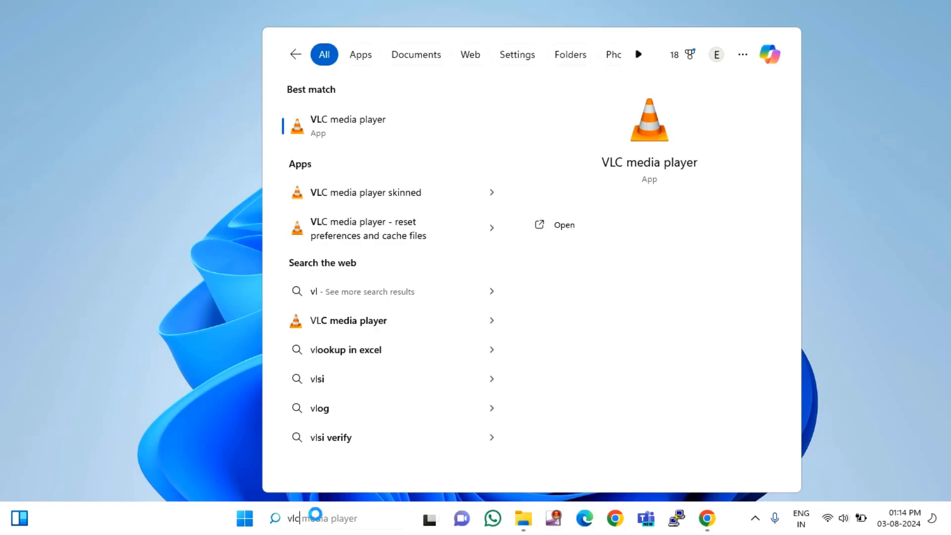
Open VLC media player and reset its preferences to the defaults
{"action": "left_click", "coordinate": [353, 126]}
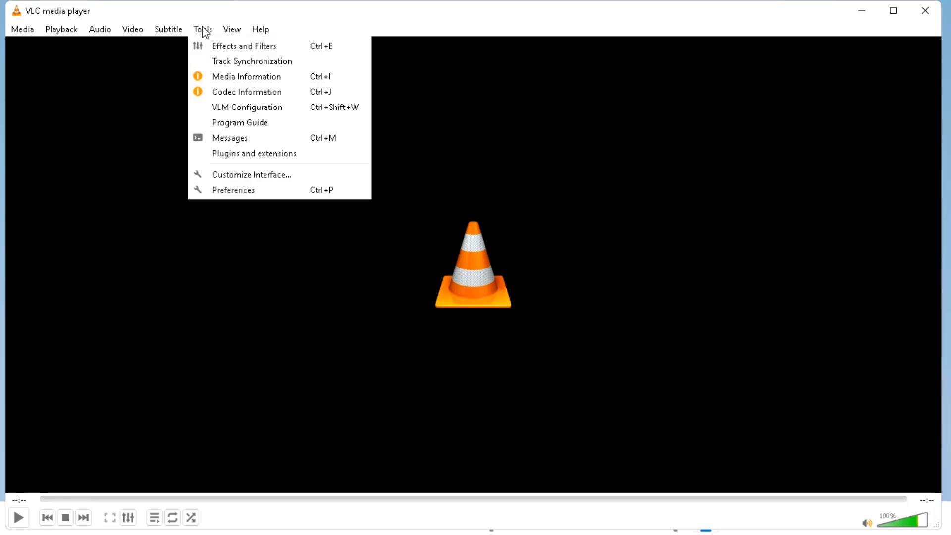
{"action": "left_click", "coordinate": [254, 194]}
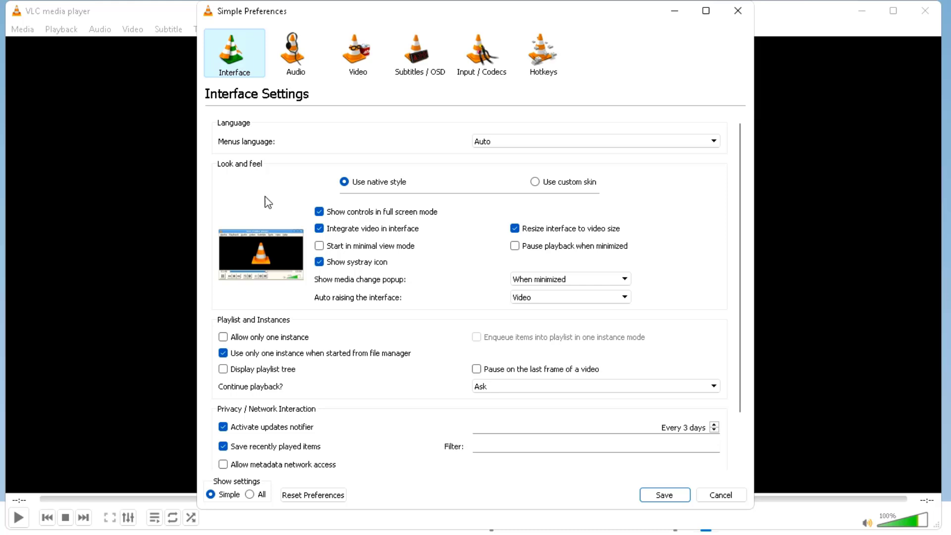
{"action": "left_click", "coordinate": [325, 496]}
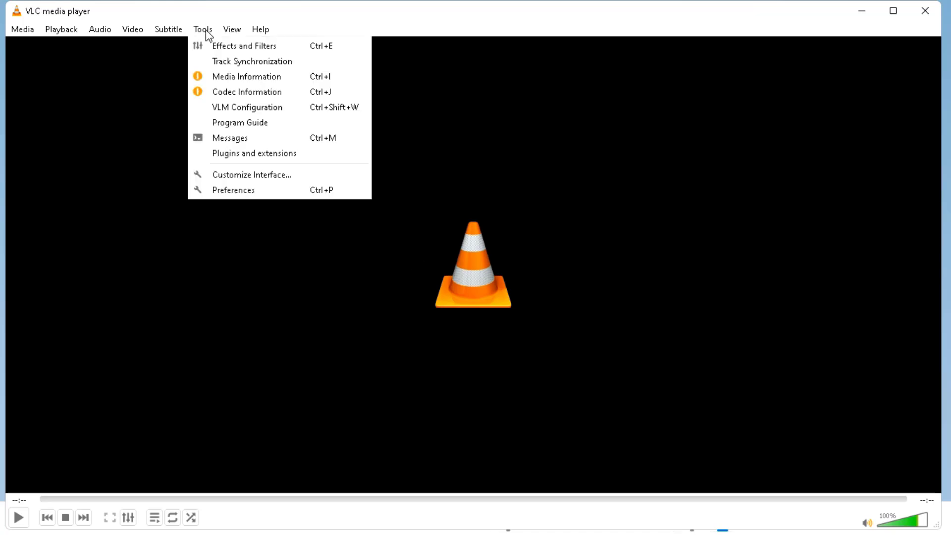
Disable hardware-accelerated decoding in VLC's input and codecs preferences and save the change
{"action": "left_click", "coordinate": [246, 195]}
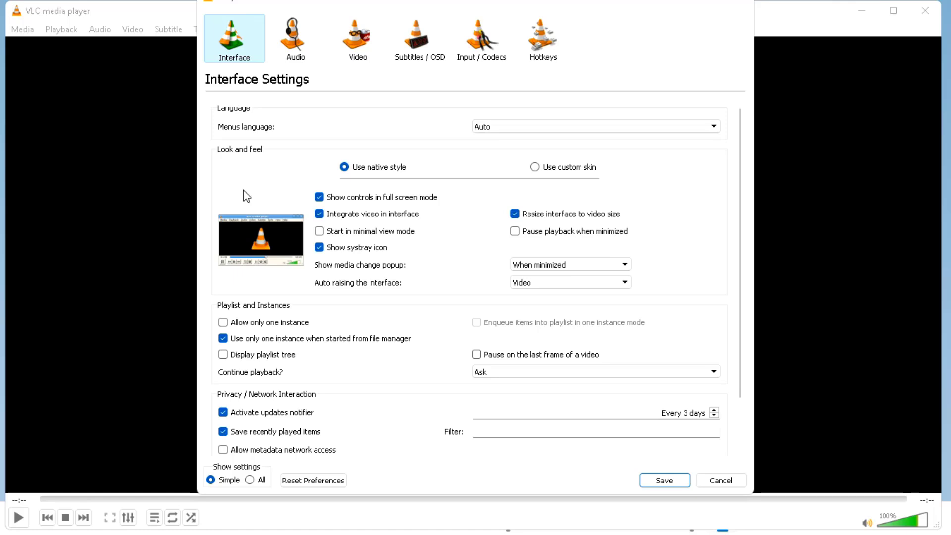
{"action": "left_click", "coordinate": [485, 53]}
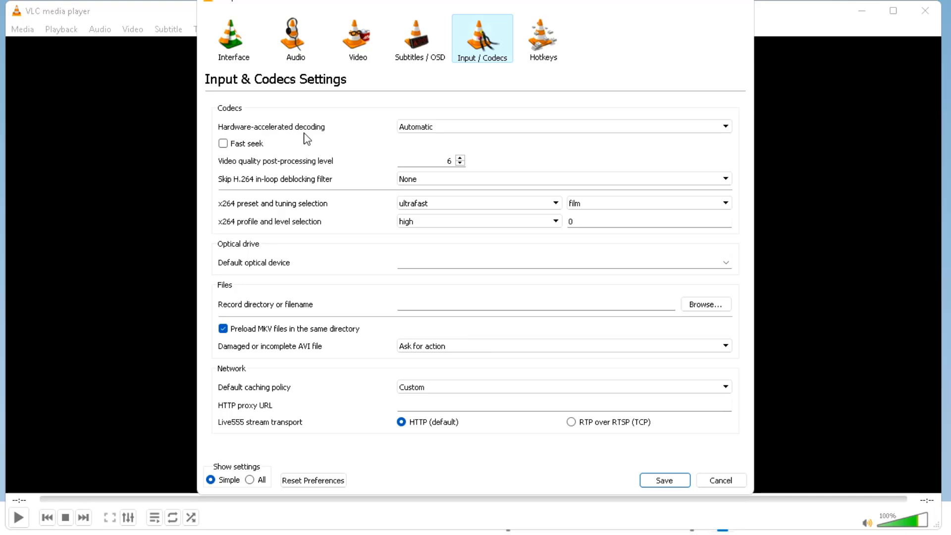
{"action": "left_click", "coordinate": [437, 126]}
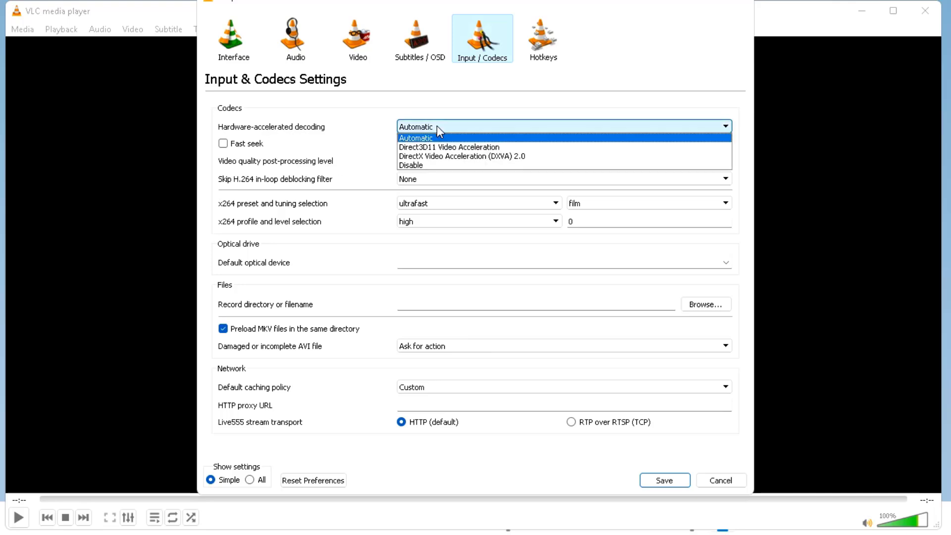
{"action": "left_click", "coordinate": [425, 165]}
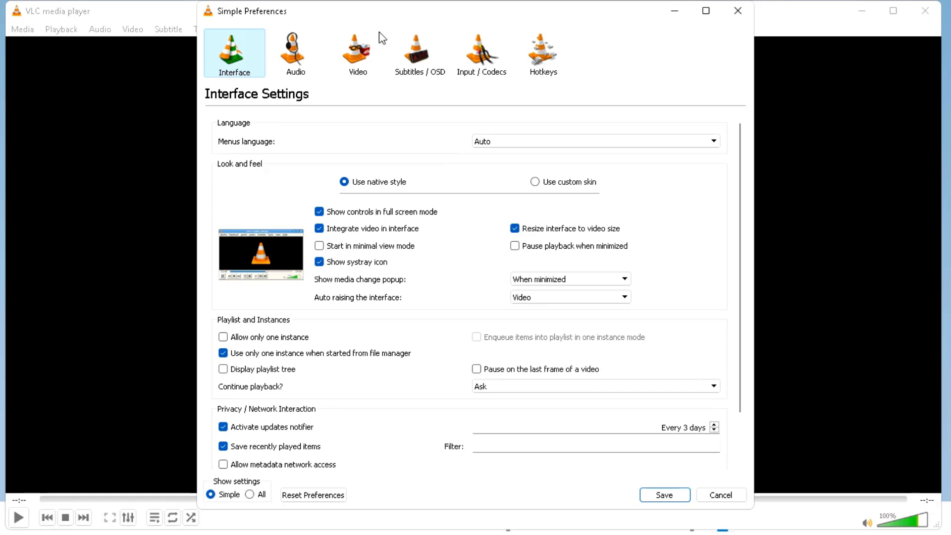
Set the handling of damaged or incomplete AVI files to Always fix in the input and codecs preferences
{"action": "left_click", "coordinate": [483, 58]}
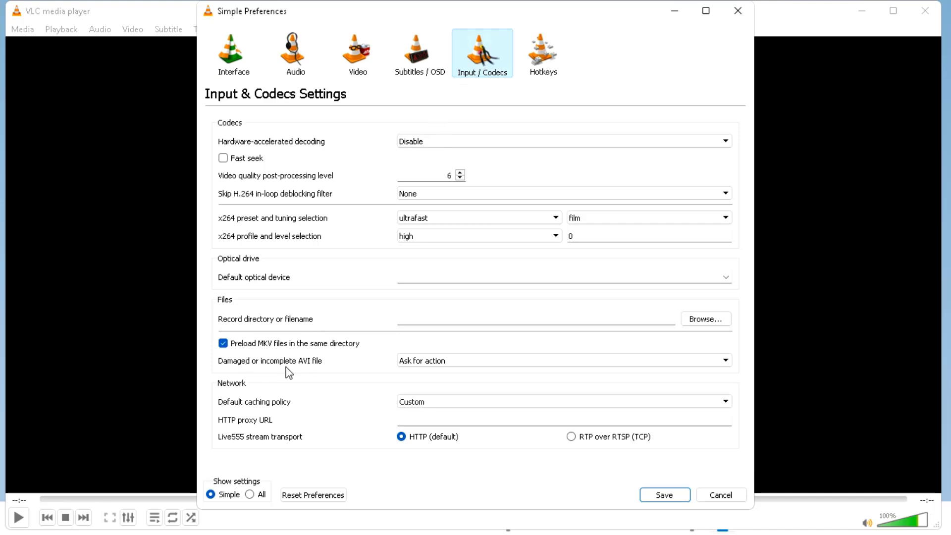
{"action": "left_click", "coordinate": [434, 363]}
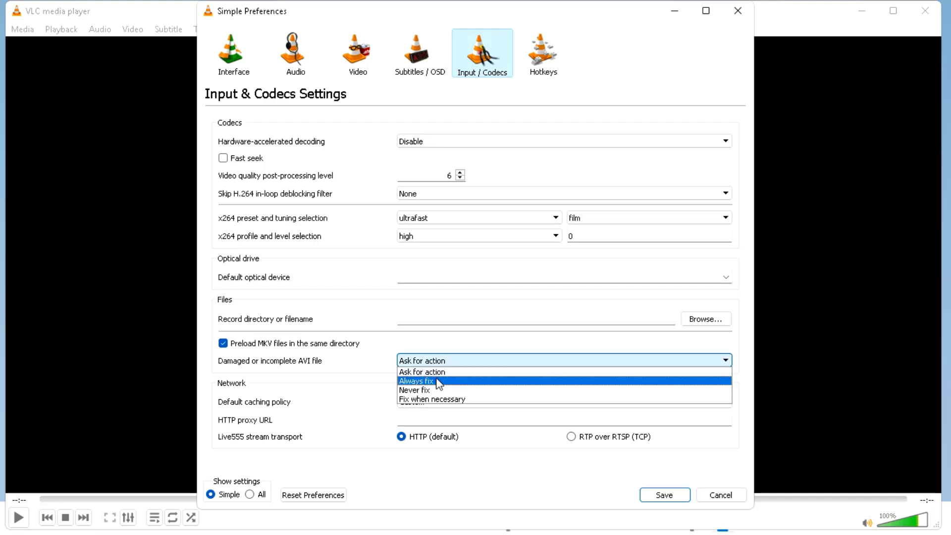
{"action": "left_click", "coordinate": [438, 381]}
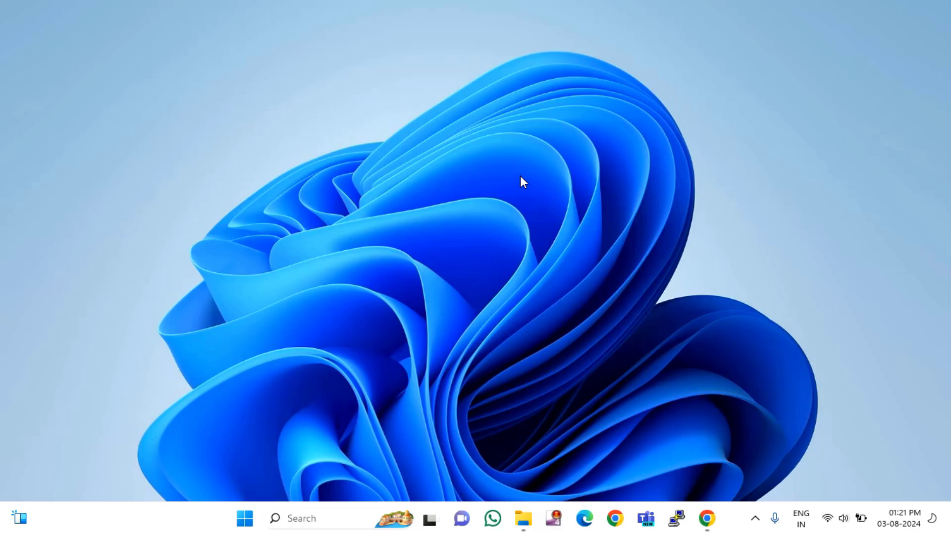
Open the Video folder on the Desktop, start renaming Sample.xesc and delete the xesc extension
{"action": "left_click", "coordinate": [527, 524]}
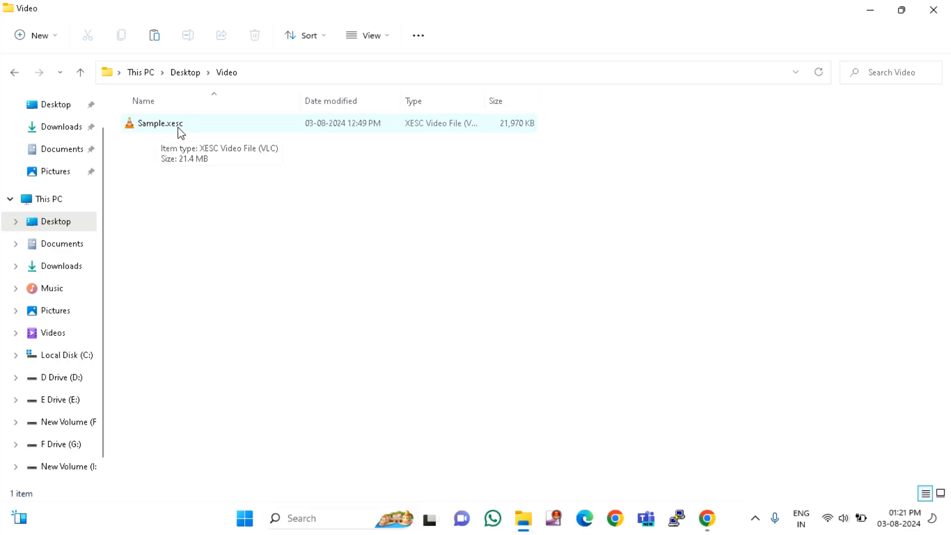
{"action": "left_click", "coordinate": [173, 127]}
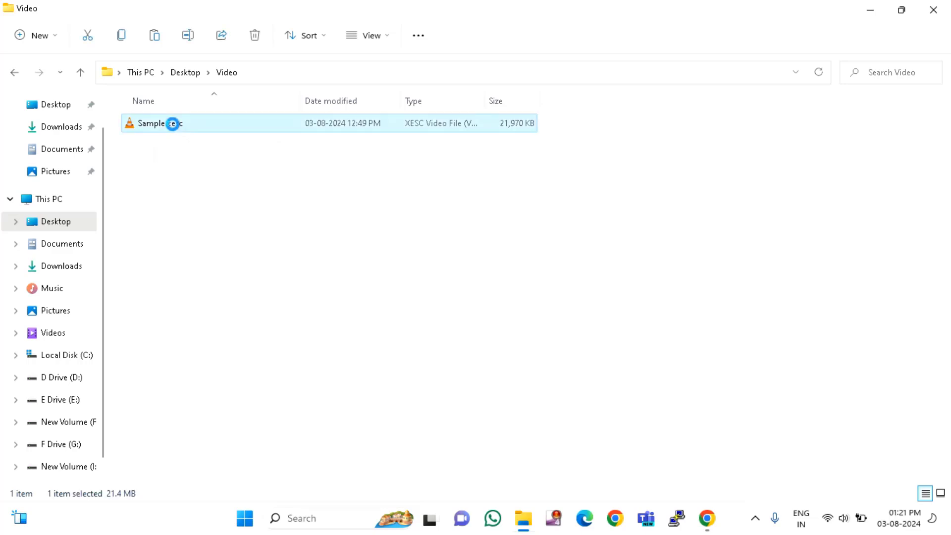
{"action": "right_click", "coordinate": [174, 127]}
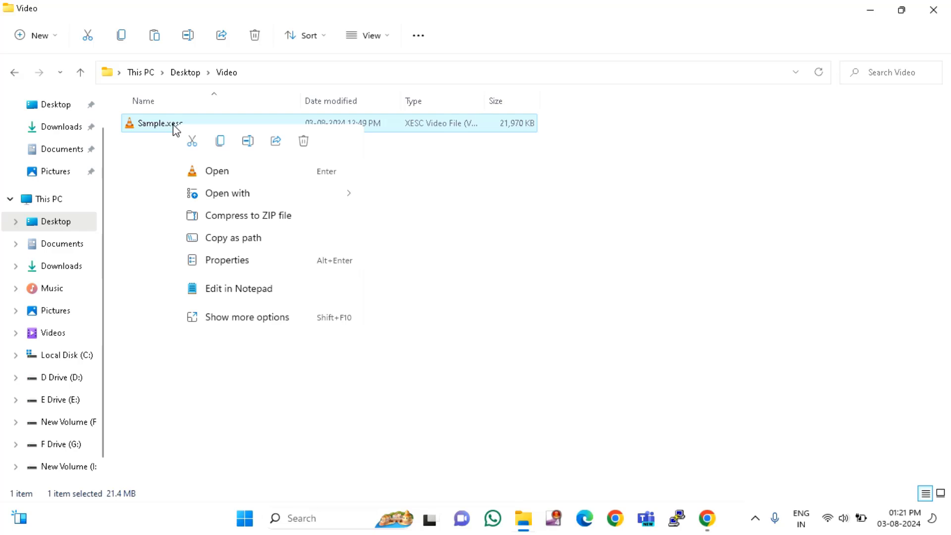
{"action": "left_click", "coordinate": [244, 316]}
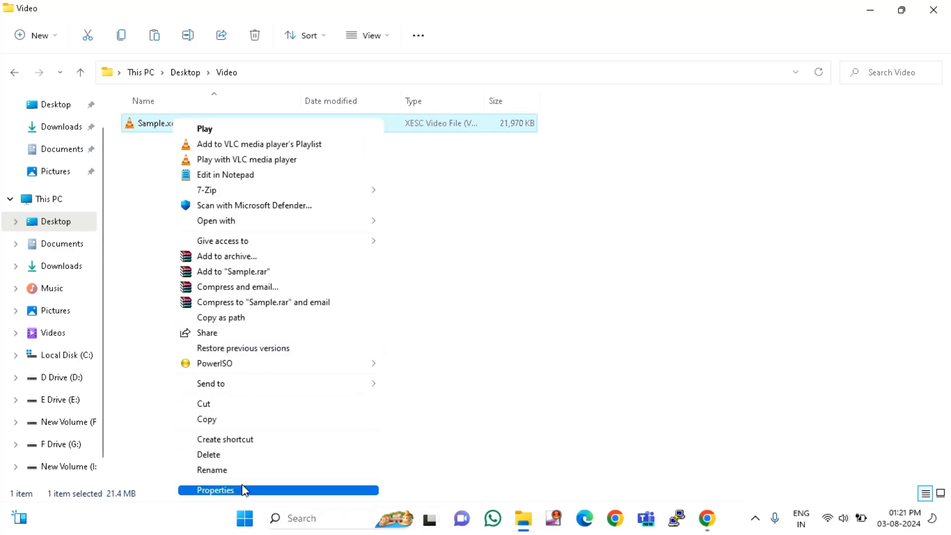
{"action": "left_click", "coordinate": [232, 471]}
{"action": "left_click", "coordinate": [194, 124]}
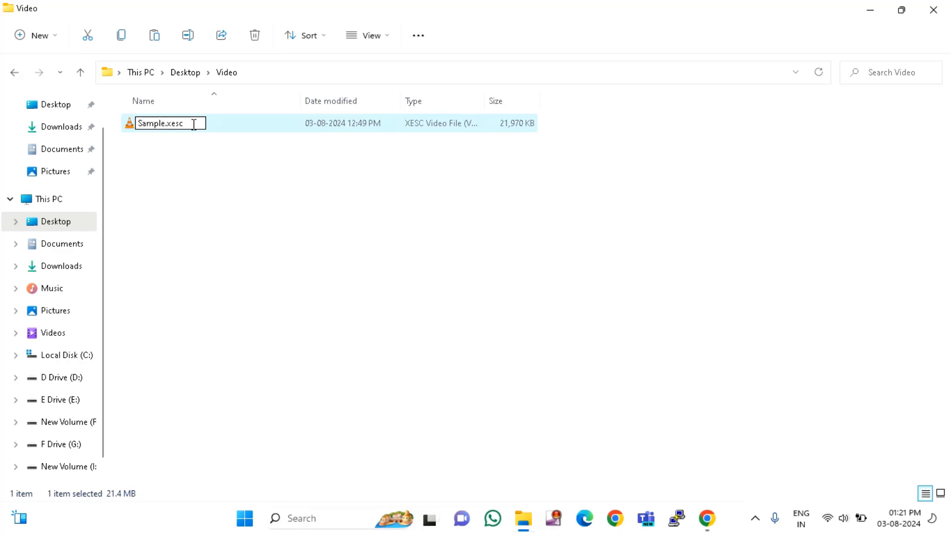
{"action": "key", "text": "BackSpace"}
{"action": "key", "text": "BackSpace"}
{"action": "key", "text": "BackSpace"}
{"action": "key", "text": "BackSpace"}
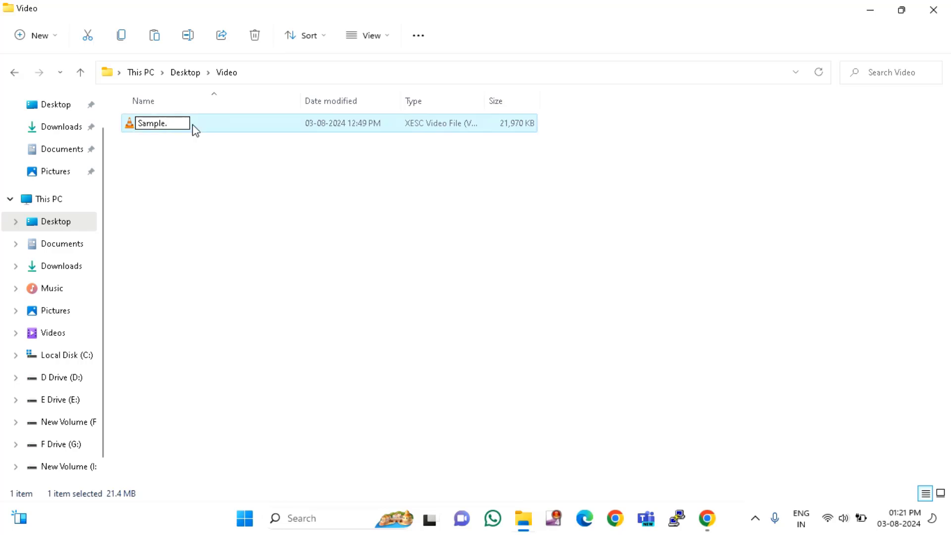
{"action": "type", "text": "av"}
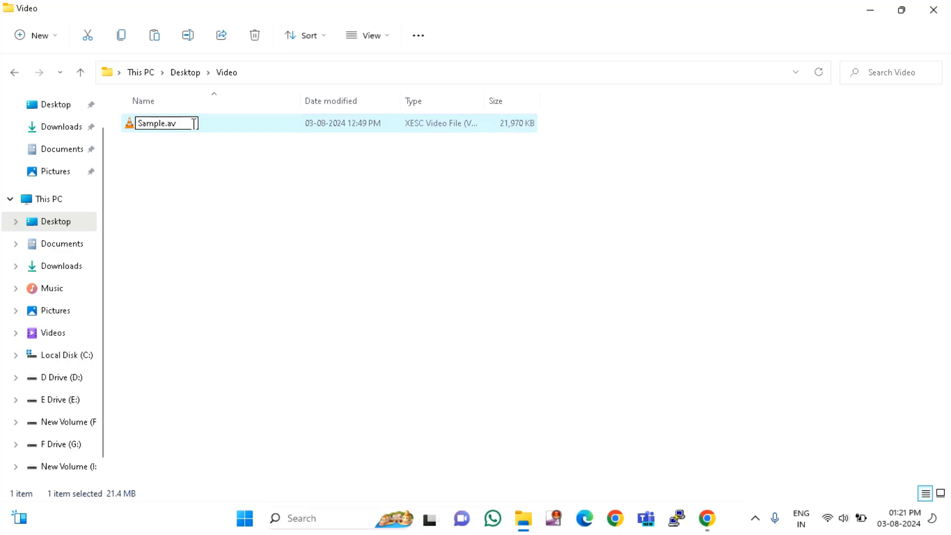
{"action": "key", "text": "BackSpace"}
{"action": "key", "text": "BackSpace"}
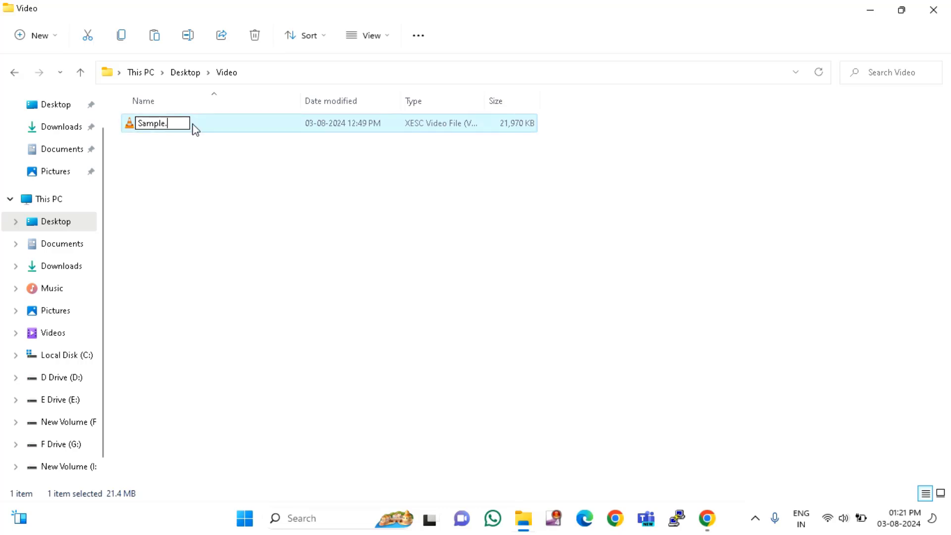
Give the Sample video file the mkv extension, accept the rename and close the folder window
{"action": "type", "text": "mkv"}
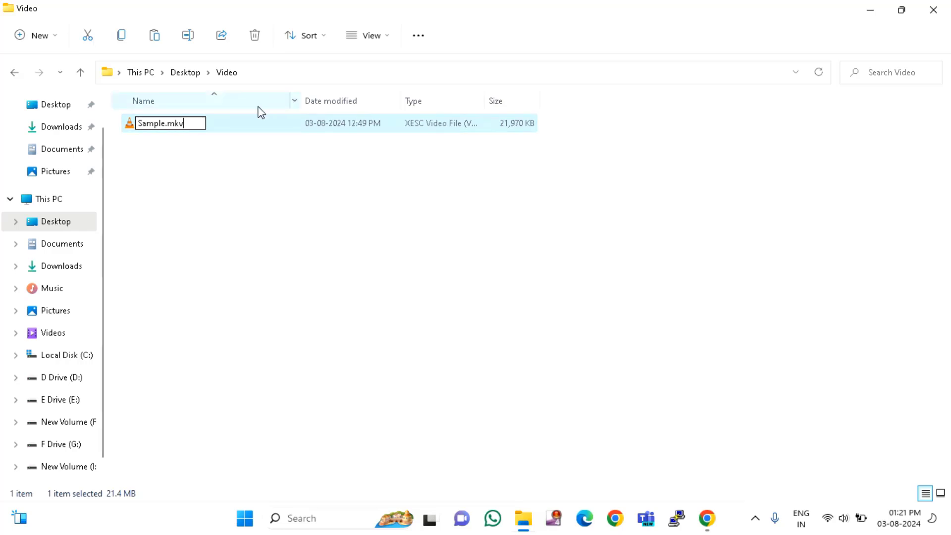
{"action": "left_click", "coordinate": [233, 189]}
{"action": "left_click", "coordinate": [547, 270]}
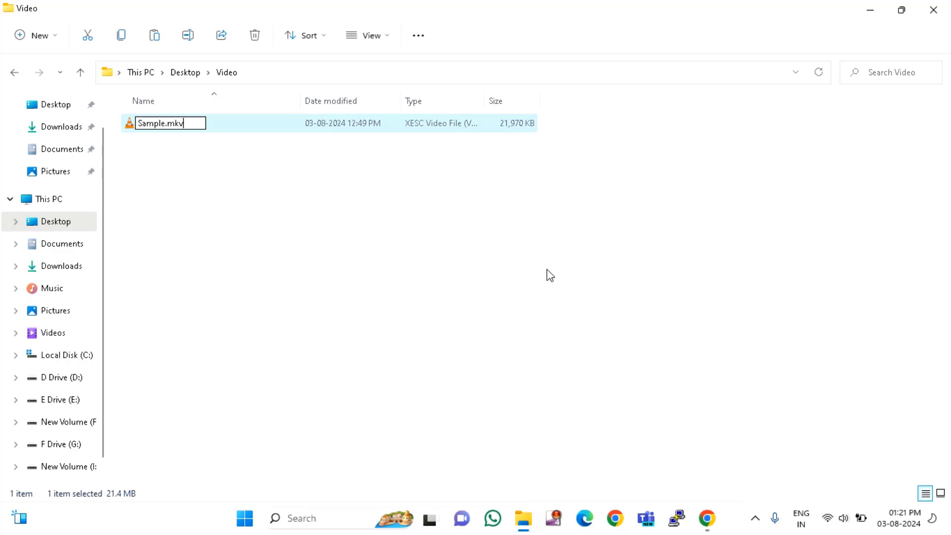
{"action": "left_click", "coordinate": [452, 304]}
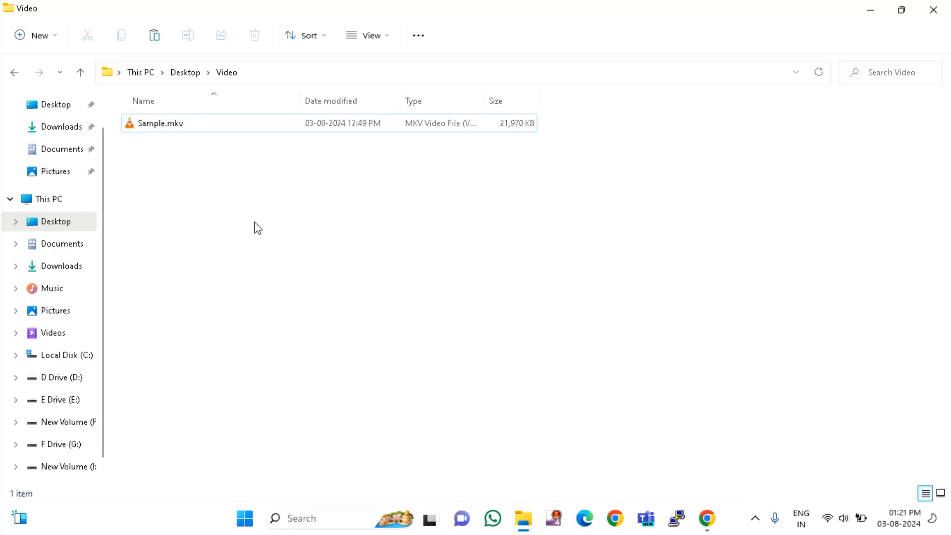
{"action": "left_click", "coordinate": [935, 13]}
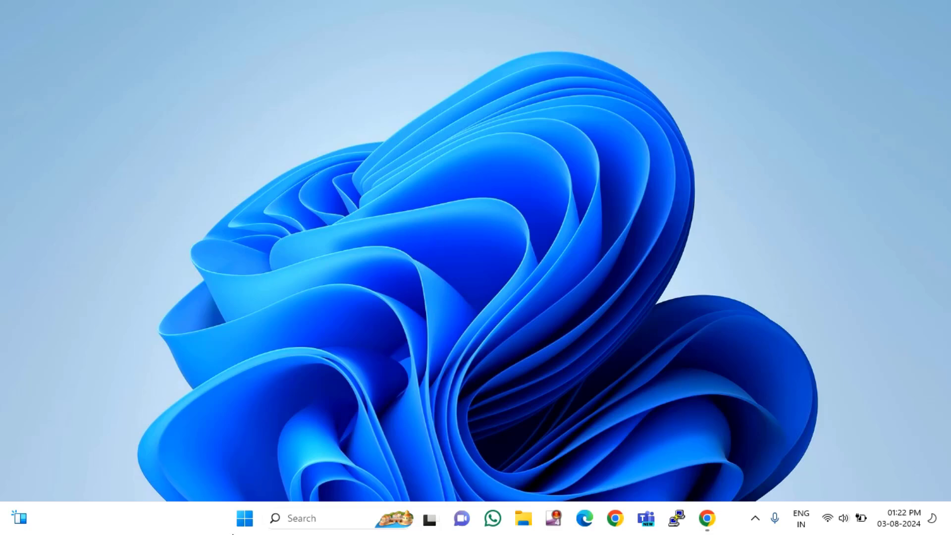
Find and launch VLC media player and deal with its privacy and network access policy dialog
{"action": "left_click", "coordinate": [292, 518]}
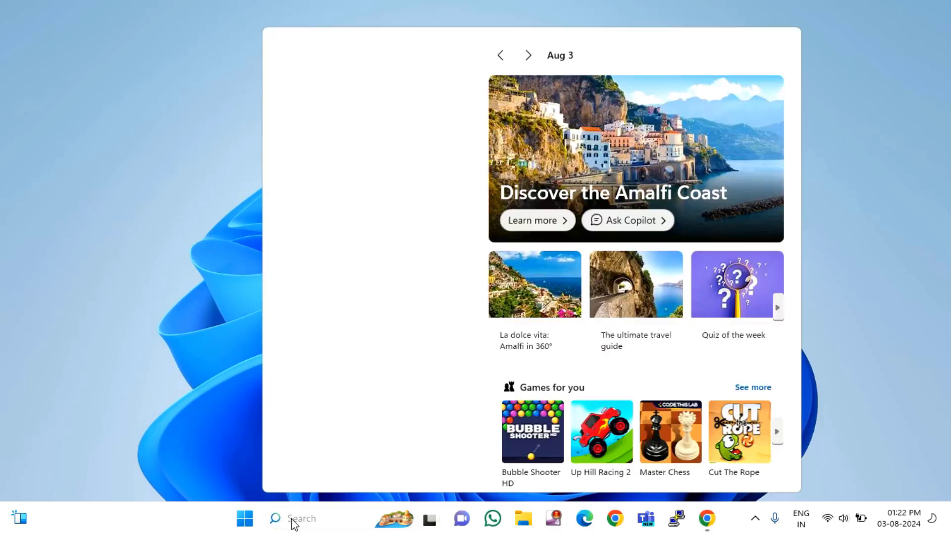
{"action": "type", "text": "vl"}
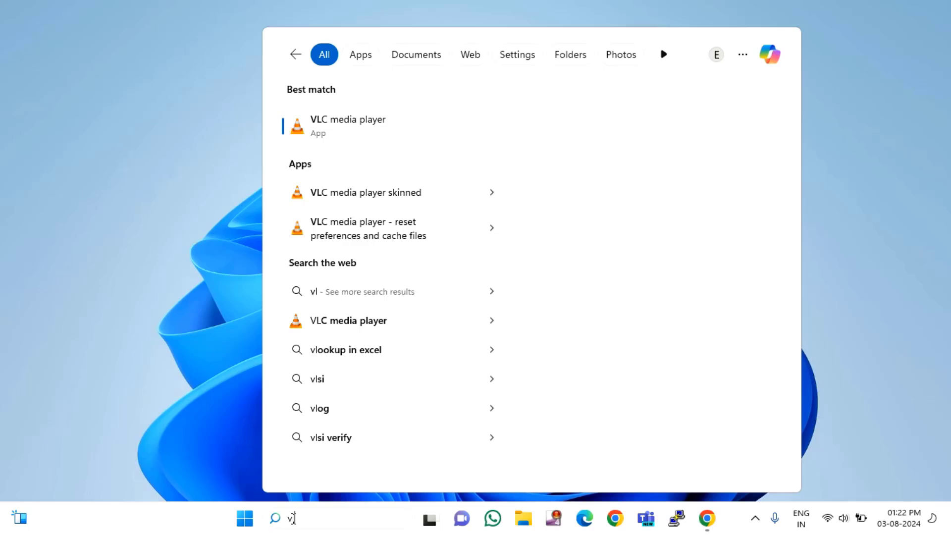
{"action": "type", "text": "c"}
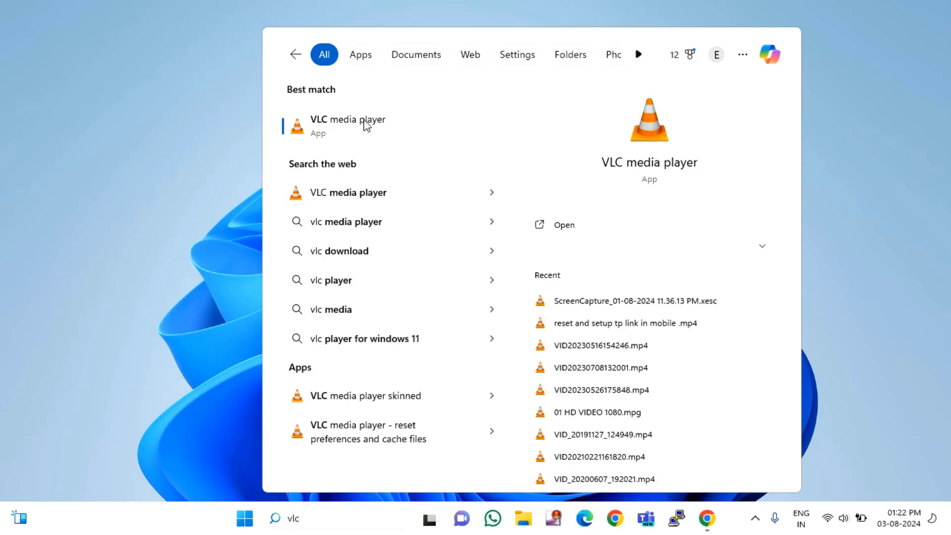
{"action": "left_click", "coordinate": [365, 124]}
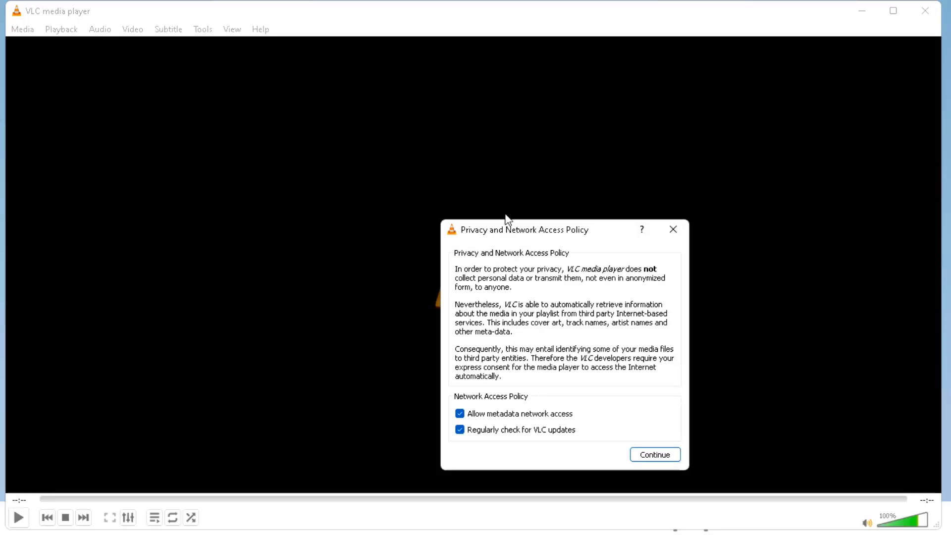
{"action": "left_click", "coordinate": [545, 414]}
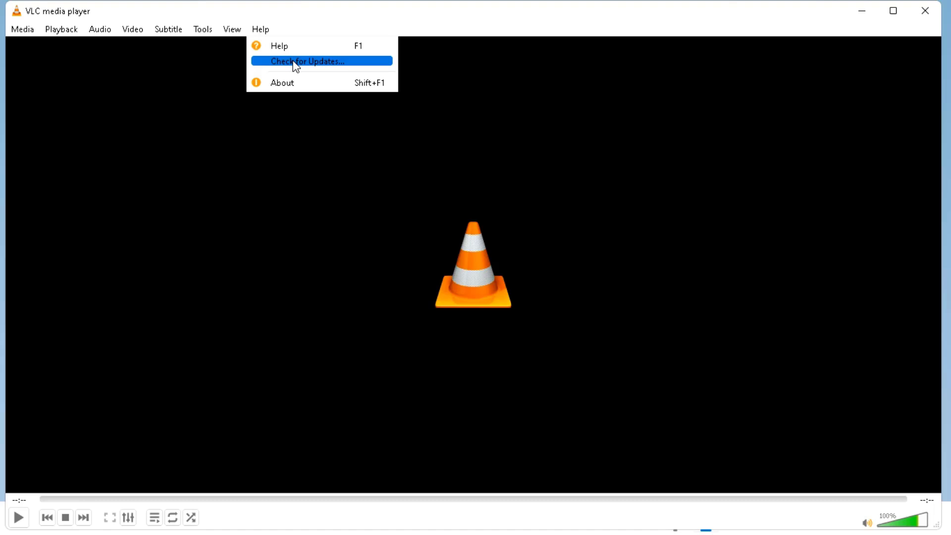
Check for VLC updates and upgrade using previous settings, finishing the setup without running the player
{"action": "left_click", "coordinate": [296, 63]}
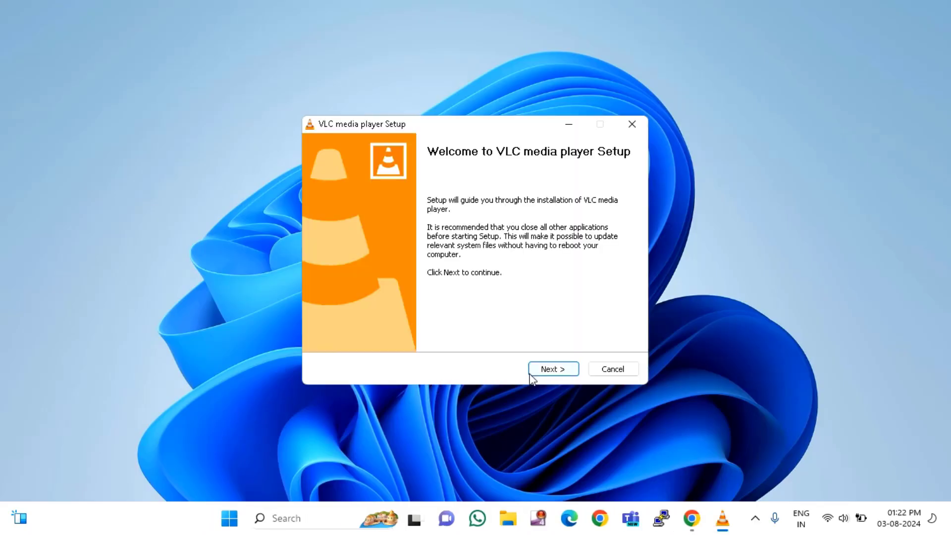
{"action": "left_click", "coordinate": [566, 372]}
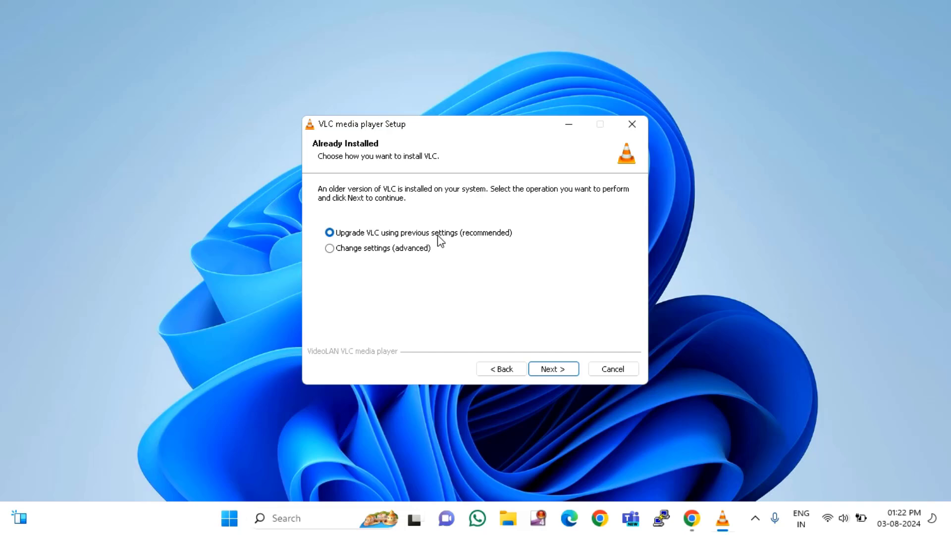
{"action": "left_click", "coordinate": [555, 372]}
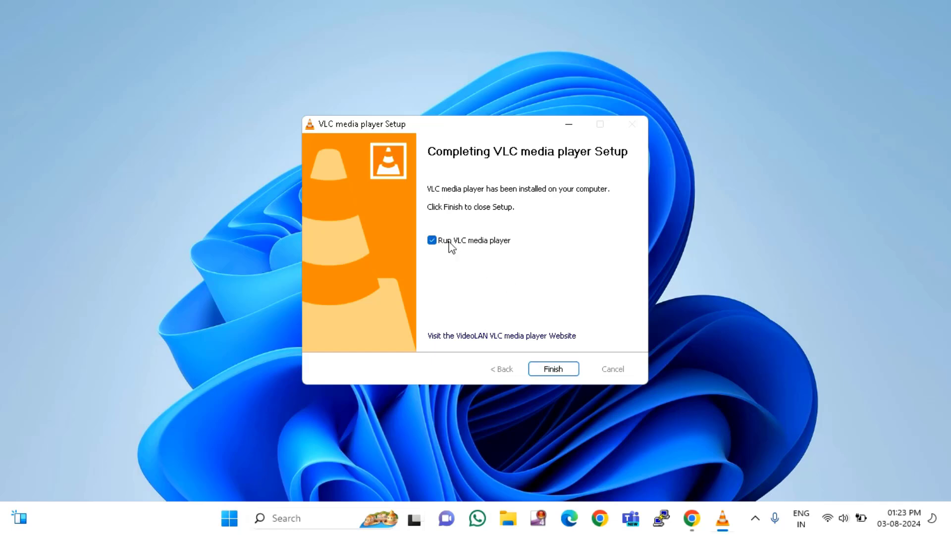
{"action": "left_click", "coordinate": [451, 244]}
{"action": "left_click", "coordinate": [557, 371]}
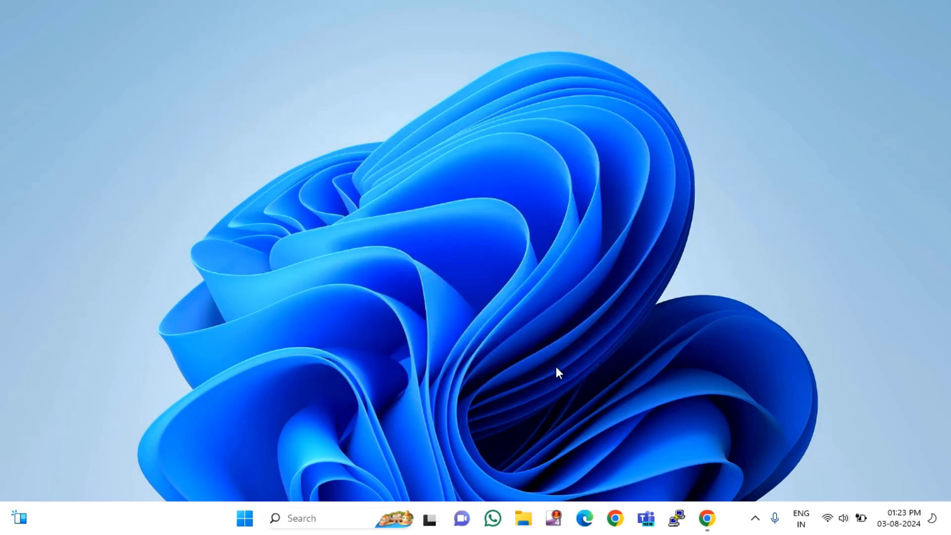